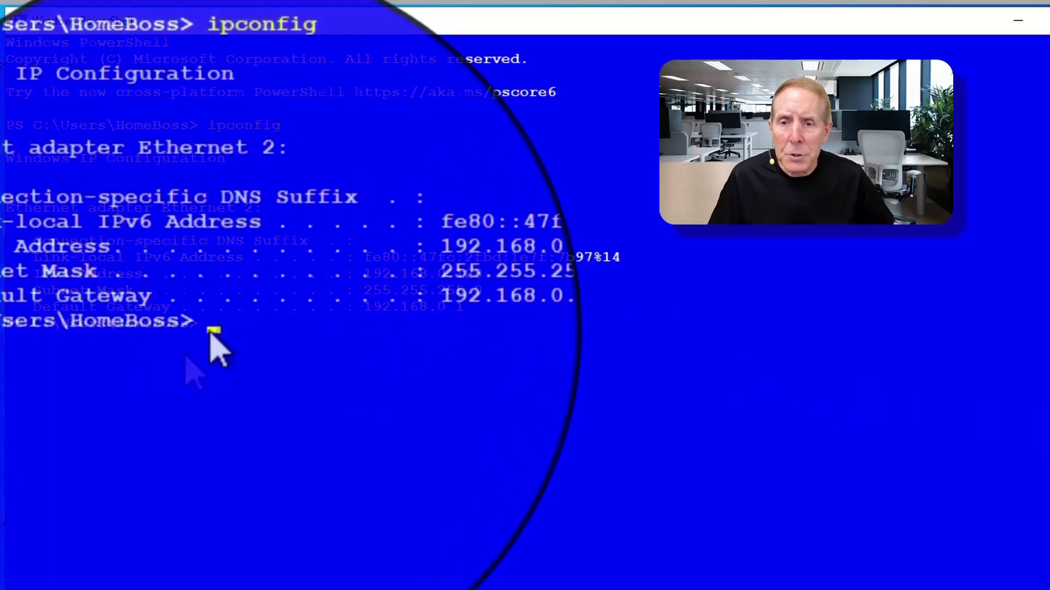
- Run psping -s 192.168.0.128:5000 to listen for TCP connections on port 5000
text(psping -s 19)
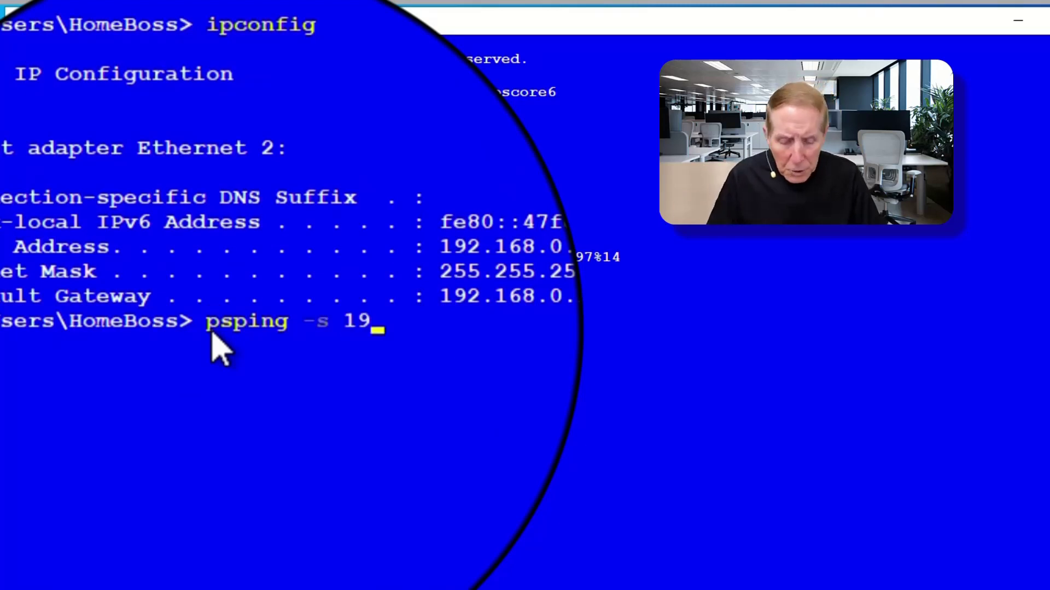
text(2.168.0.128)
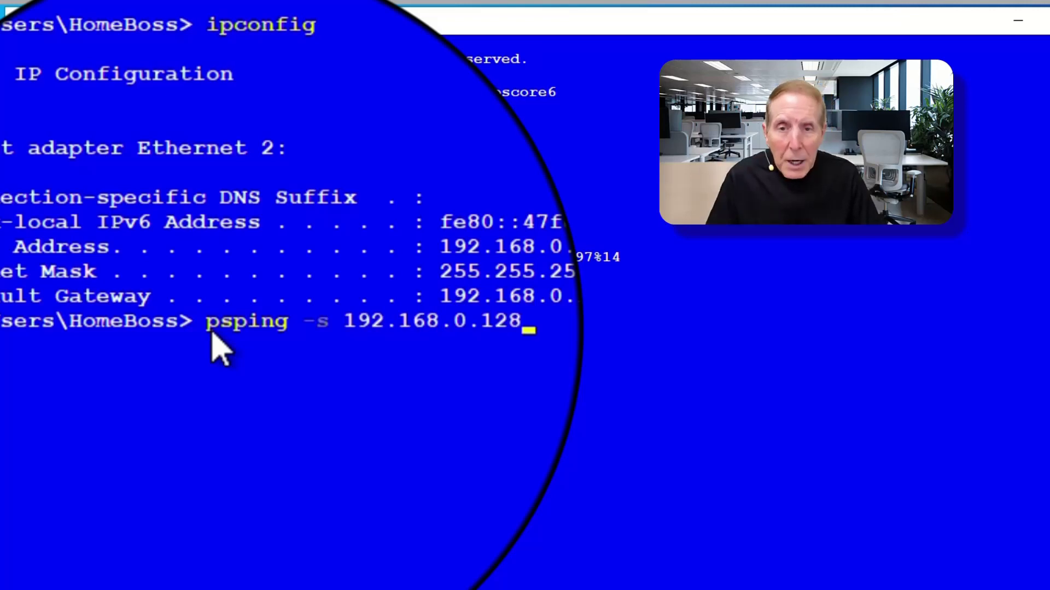
text(:5000)
key(Return)
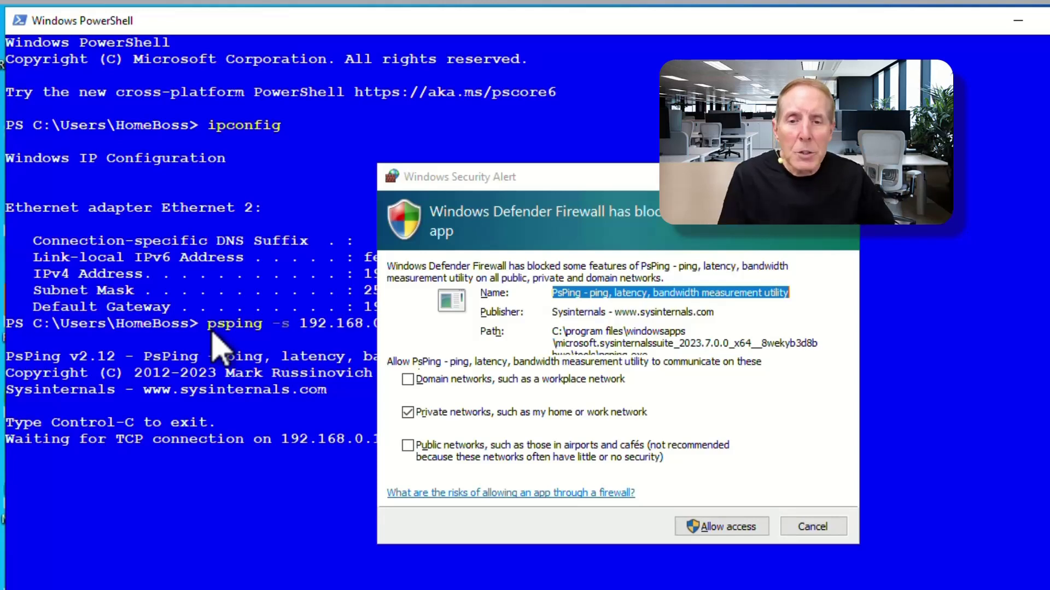
- Allow PsPing through the Windows Defender Firewall on private networks
click(730, 528)
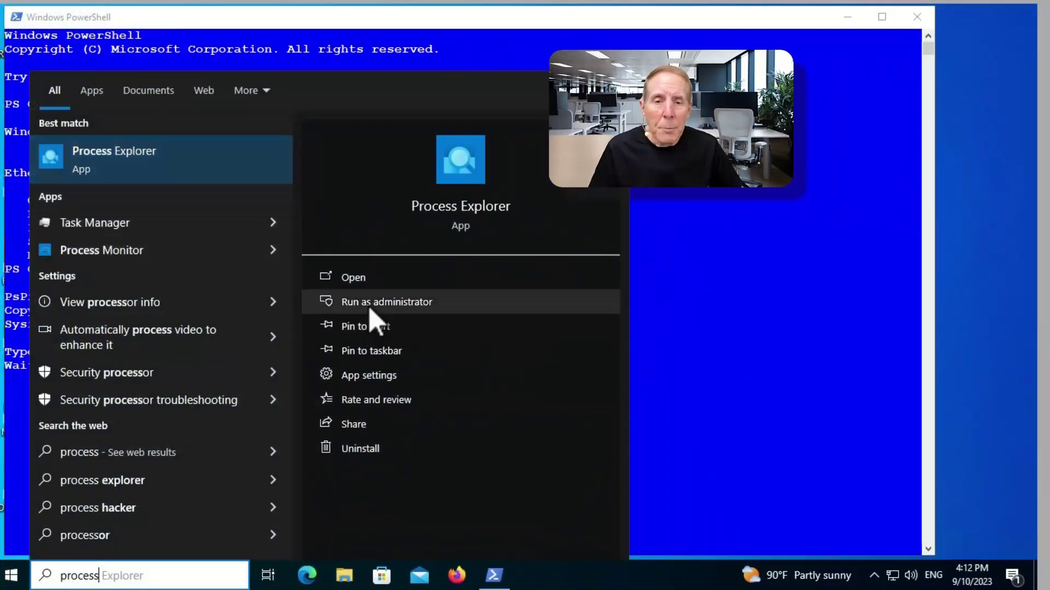
- Launch Process Explorer with administrator rights
click(370, 309)
click(436, 391)
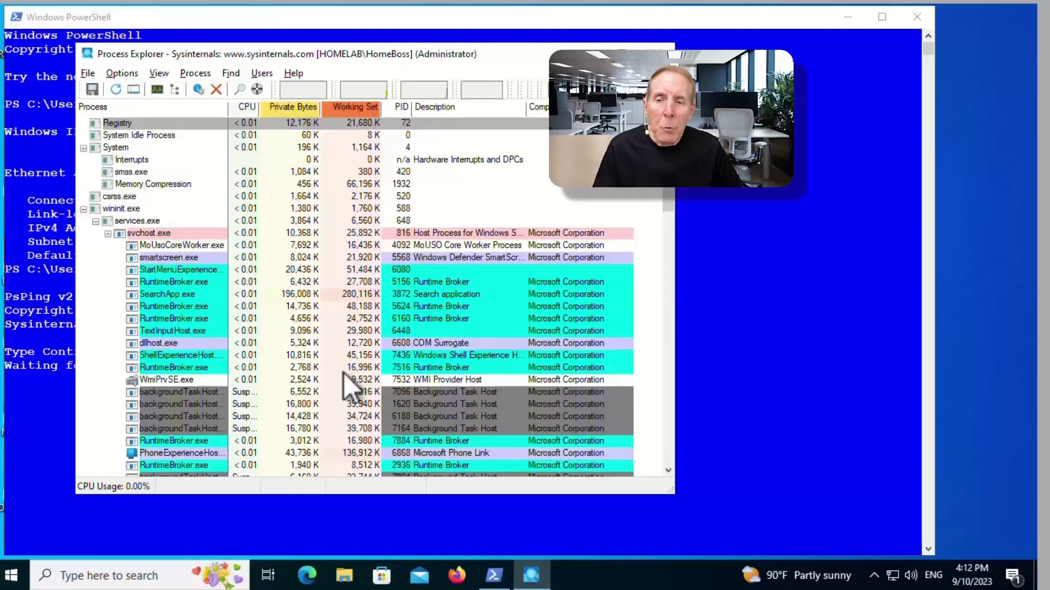
drag(667, 202, 663, 259)
scroll(614, 422, down, 10)
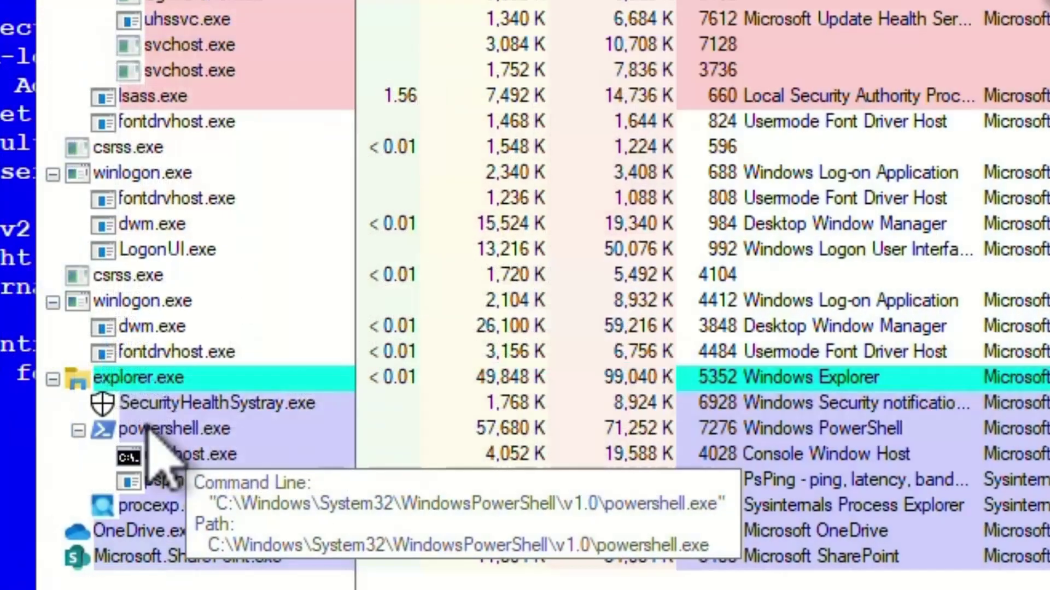
- Find psping.exe under powershell.exe and view its TCP/IP connections, showing LISTENING
click(147, 433)
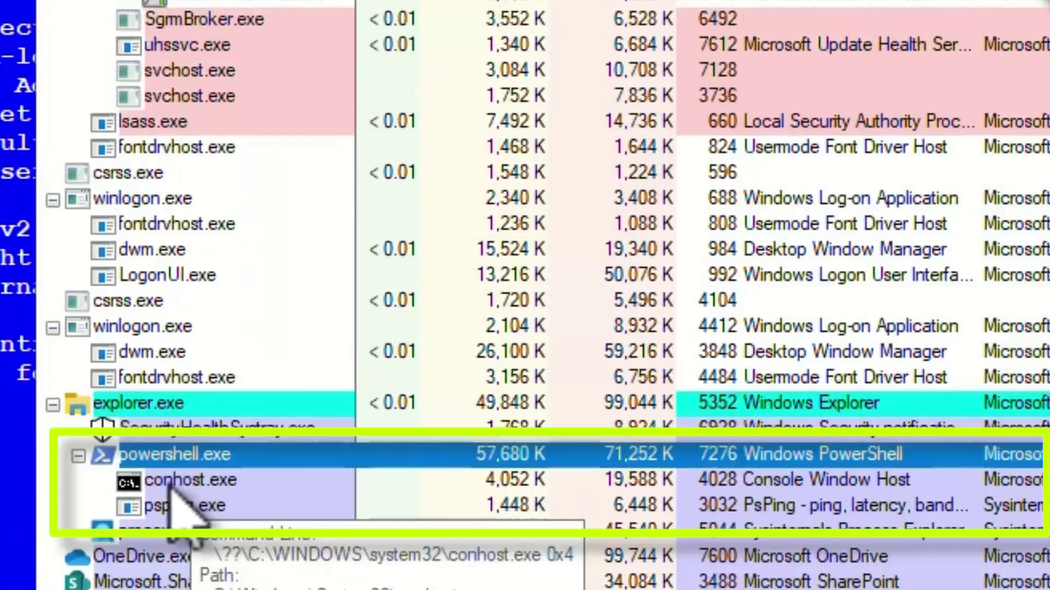
click(173, 483)
click(167, 510)
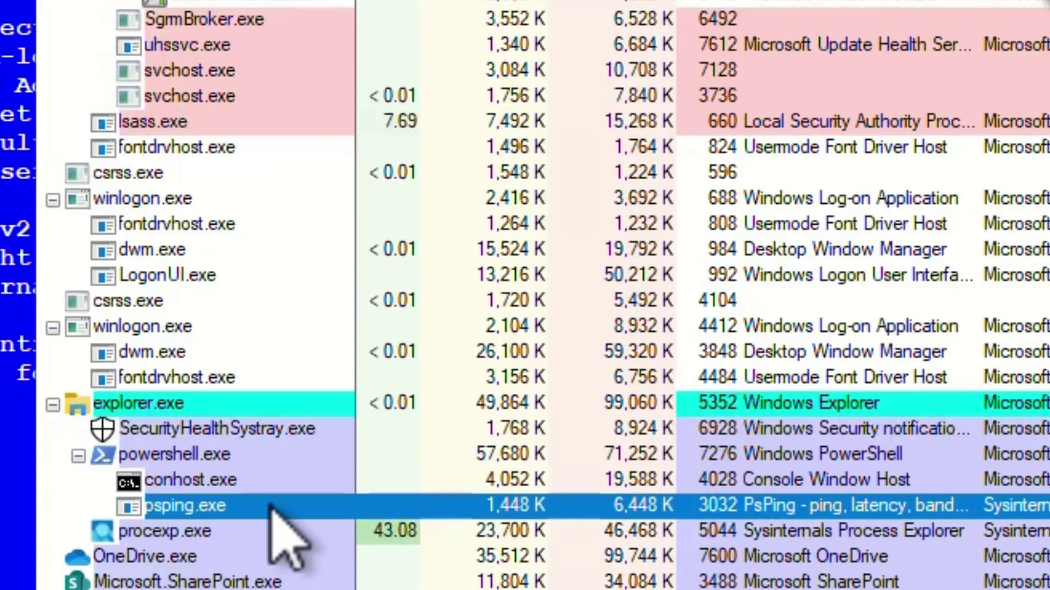
mouse_move(270, 506)
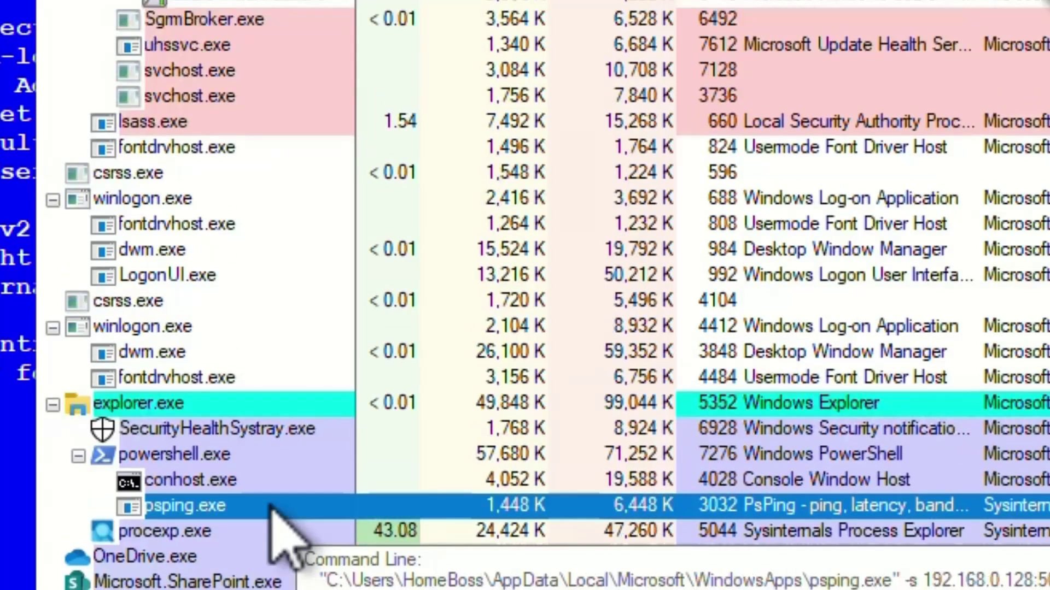
scroll(271, 505, down, 1)
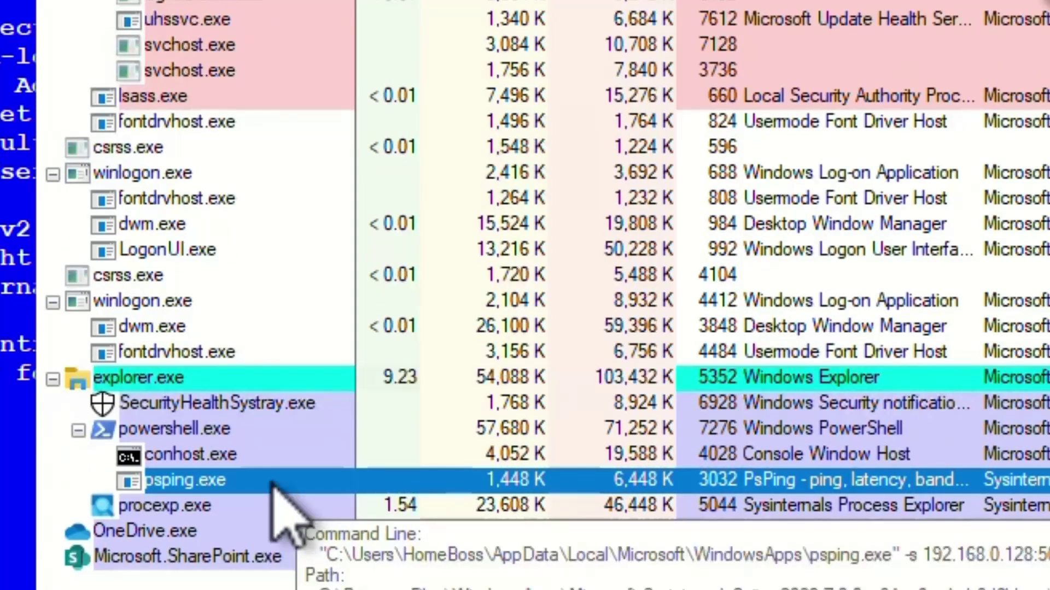
right_click(272, 482)
click(389, 423)
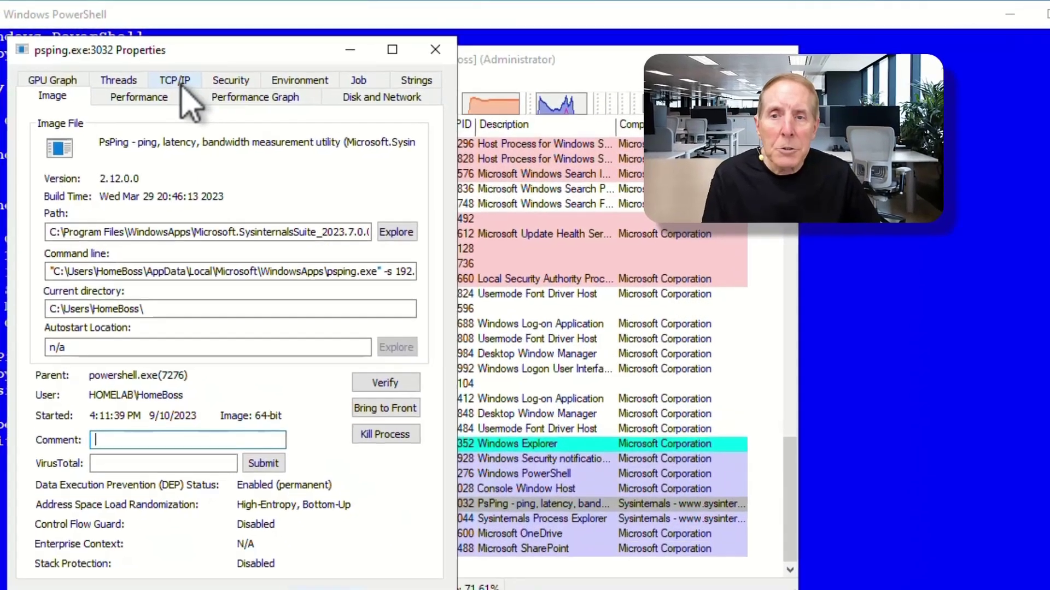
click(181, 86)
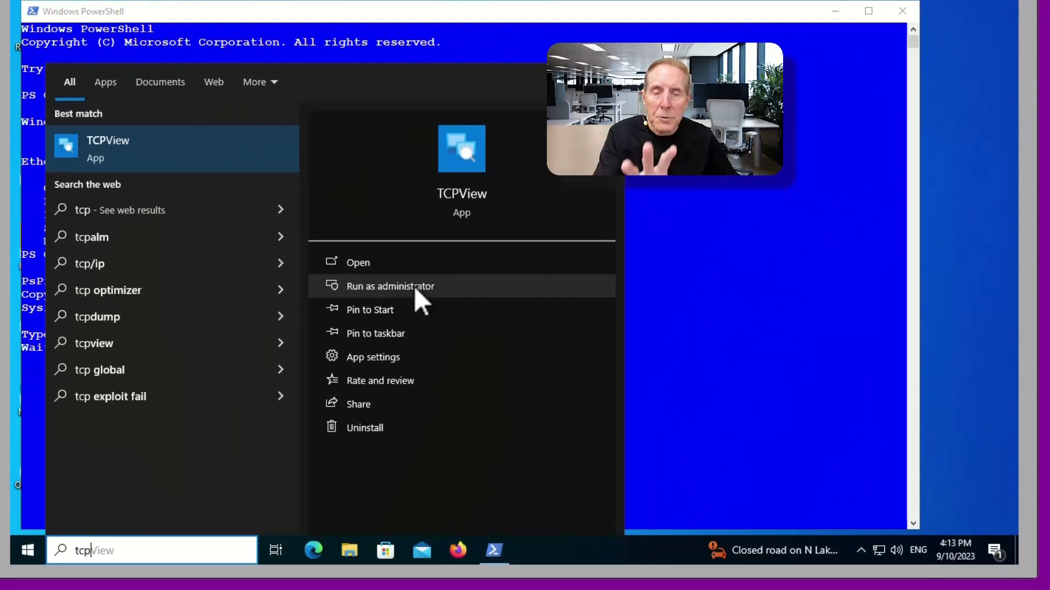
- Run TCPView as administrator and select psping.exe's listening connection
click(414, 286)
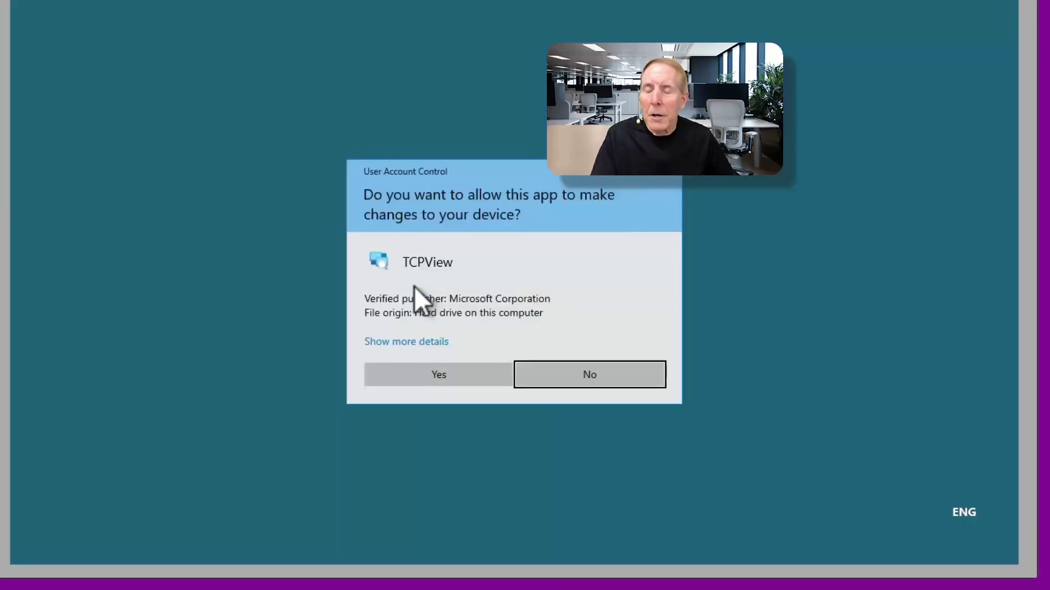
click(445, 376)
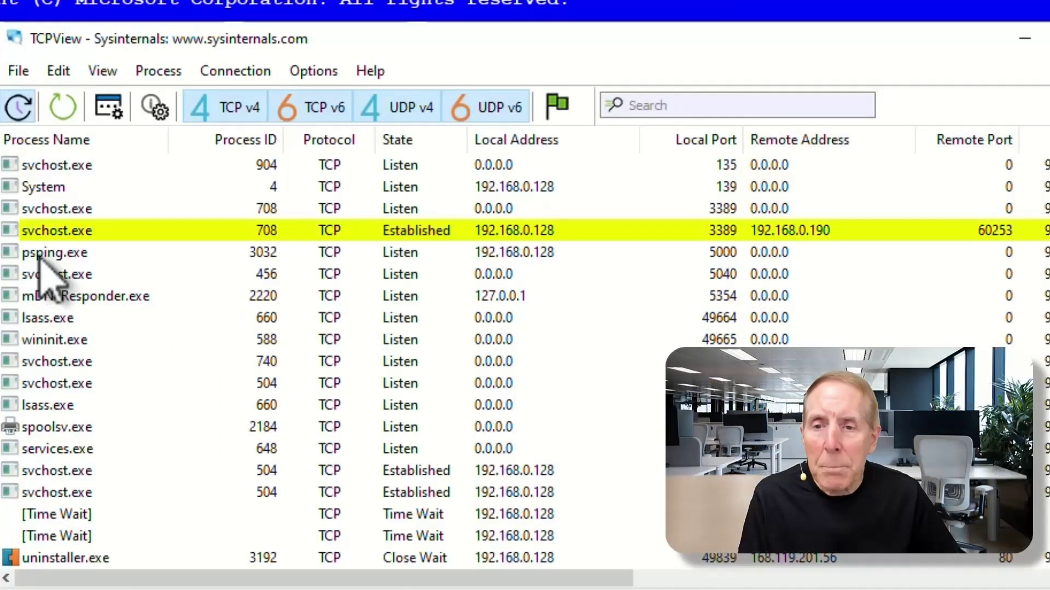
click(47, 254)
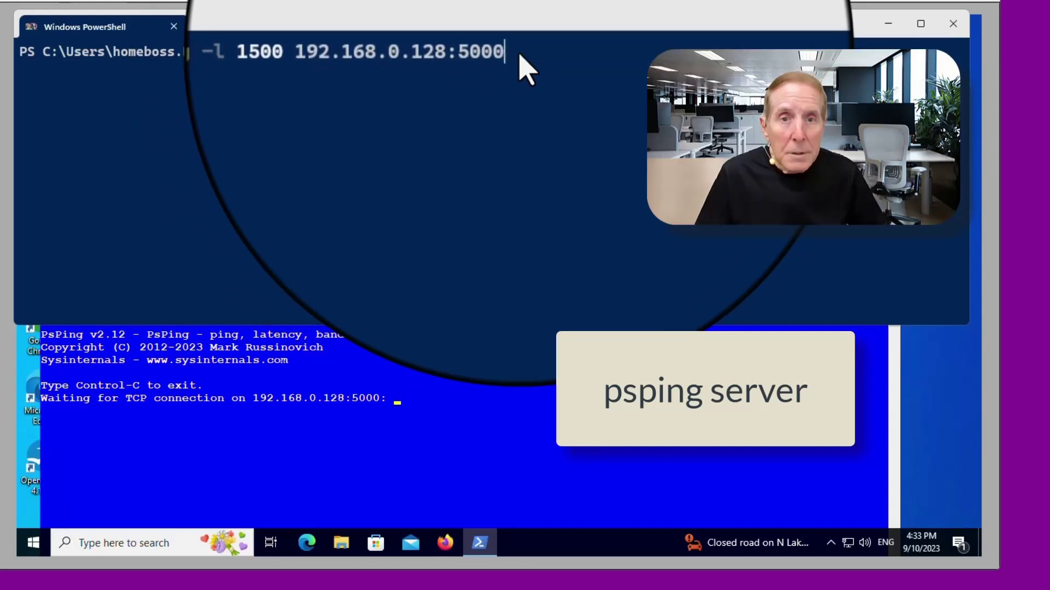
- Run the client test psping -l 1500 192.168.0.128:5000 and read its latency statistics
key(Return)
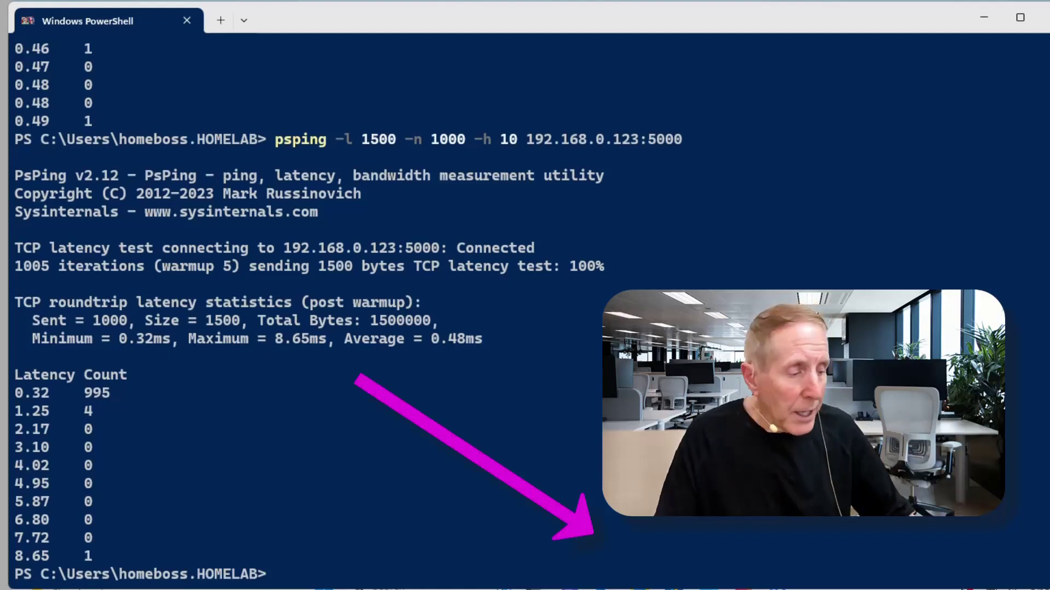
- Rerun the previous psping command with its output redirected to e:\histogram.csv
key(Up)
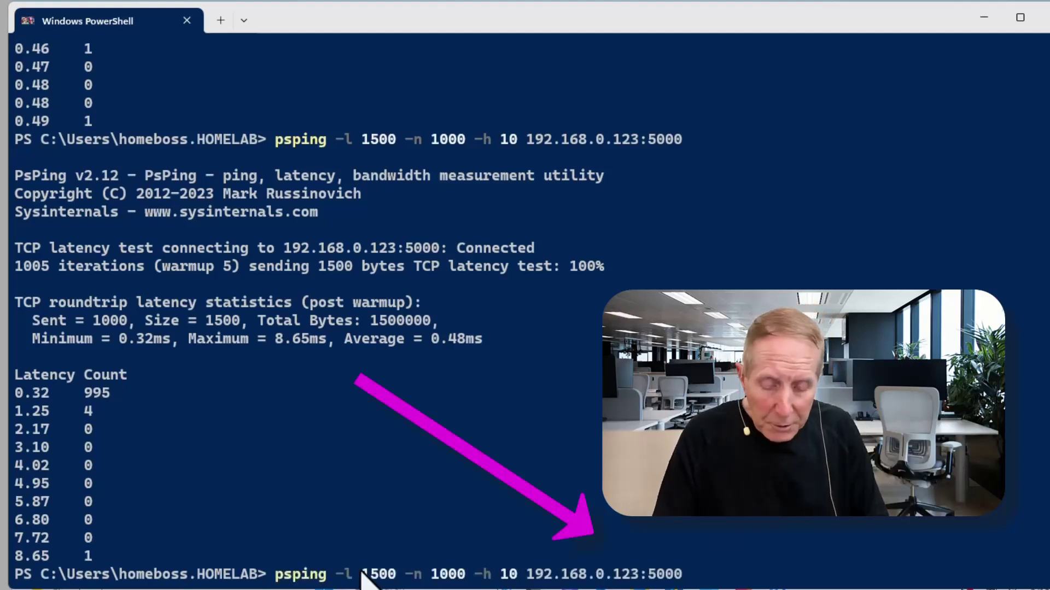
text(> )
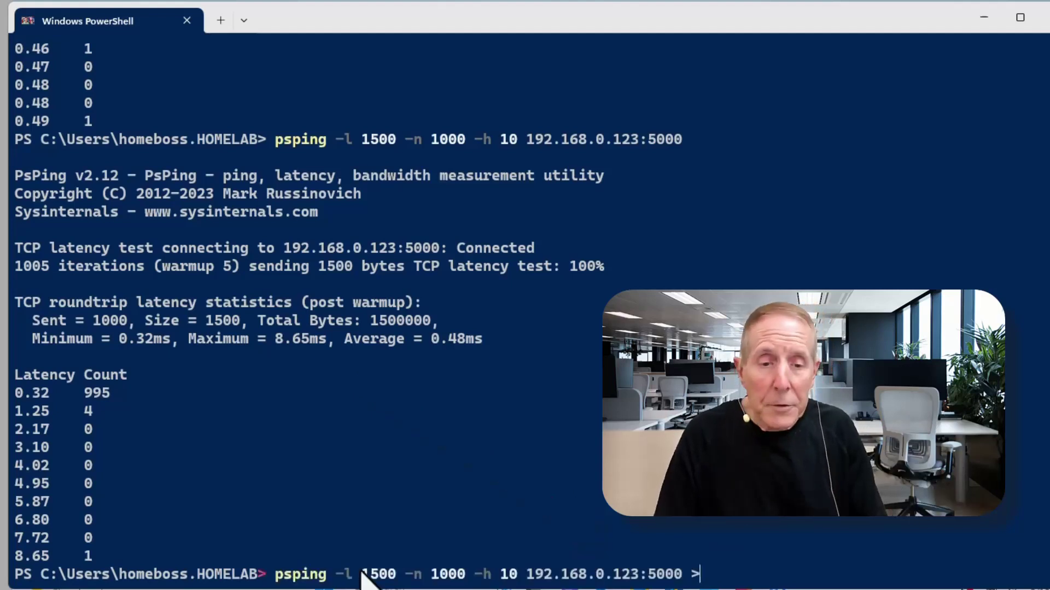
text(e:\histogram.)
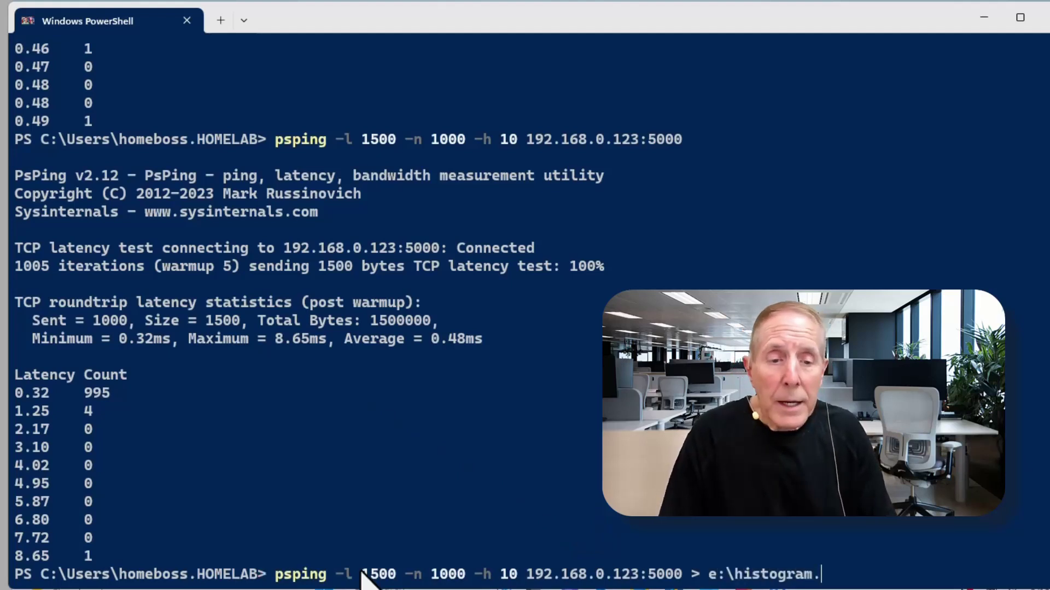
text(csm)
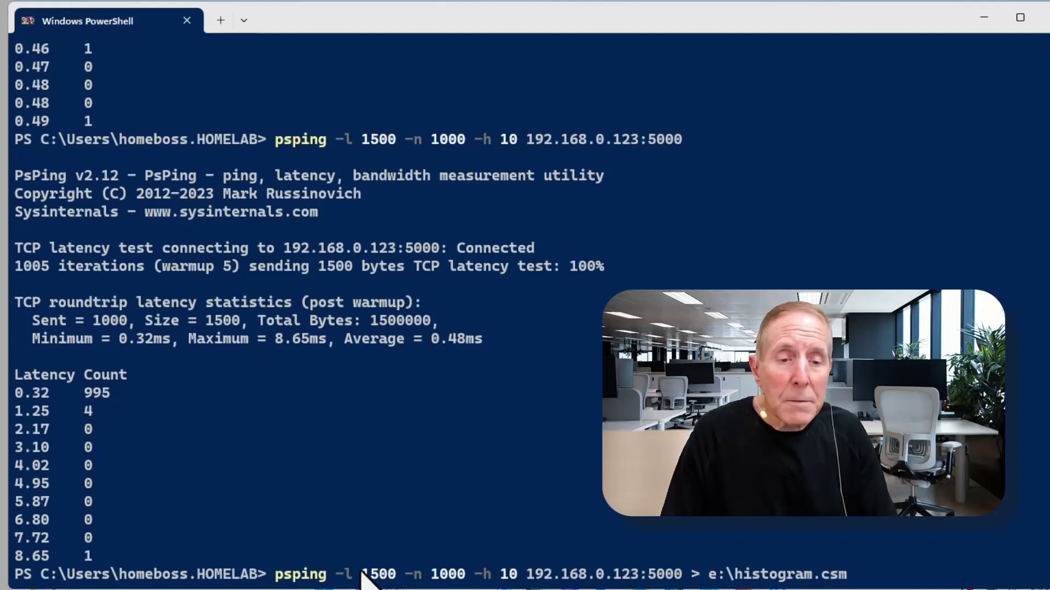
key(BackSpace)
text(v)
key(Return)
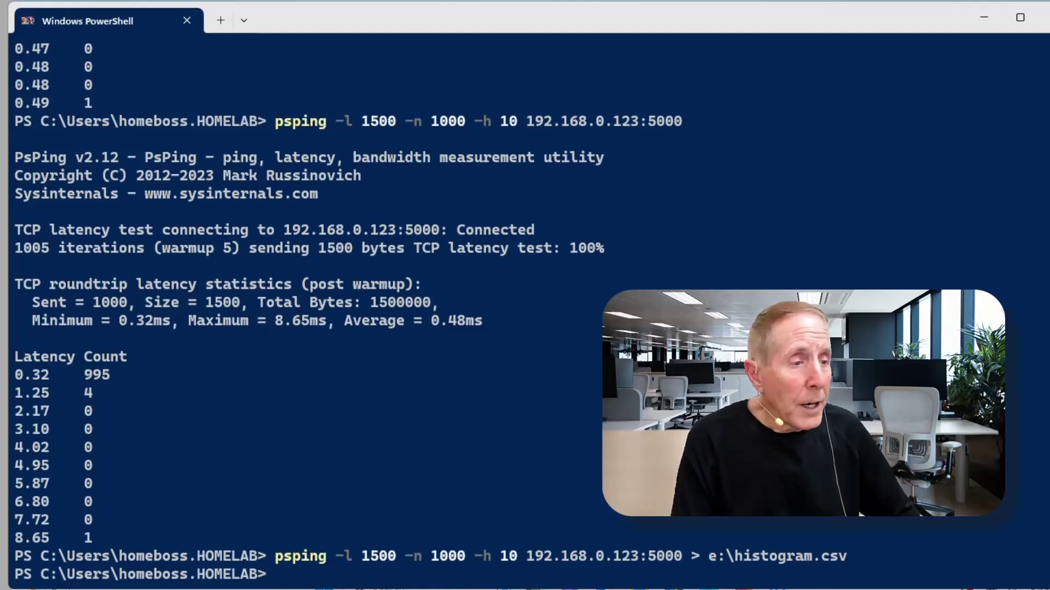
- In File Explorer, open histogram.csv from the 8TB drive (E:) in Excel
key(alt+Tab)
click(96, 258)
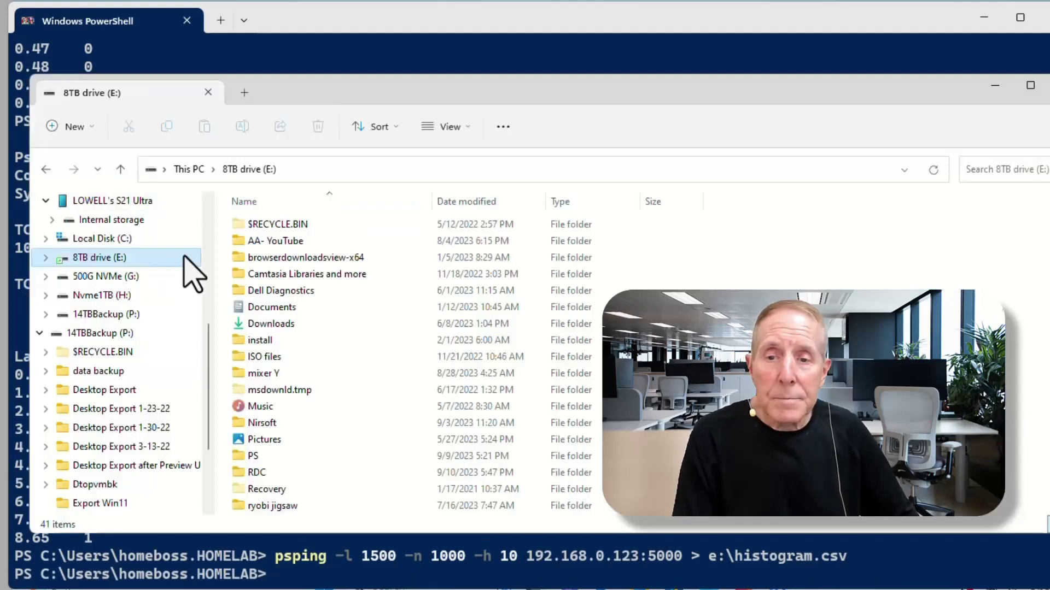
scroll(273, 404, down, 10)
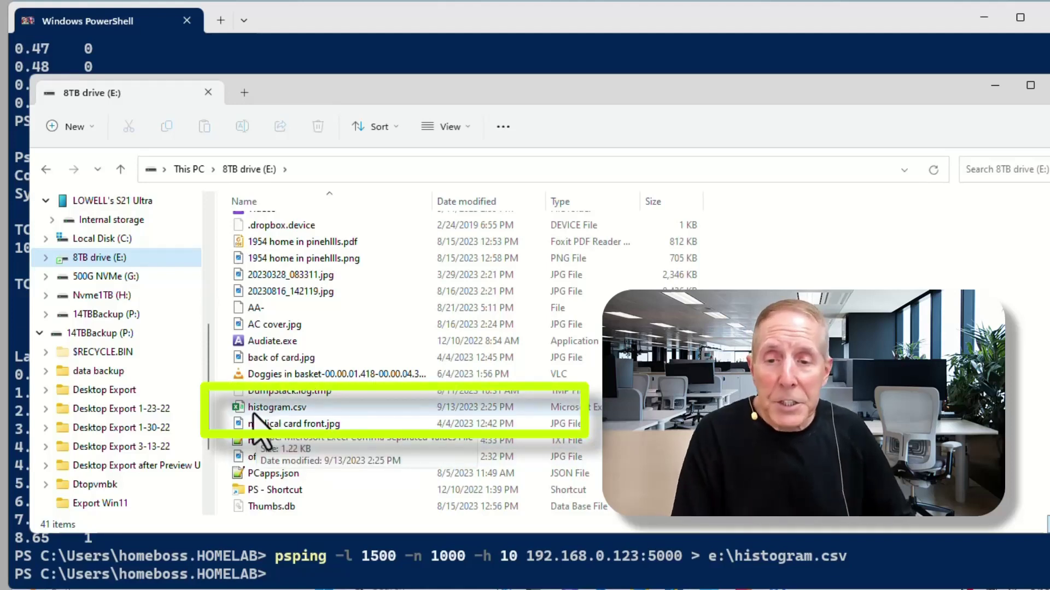
double_click(258, 409)
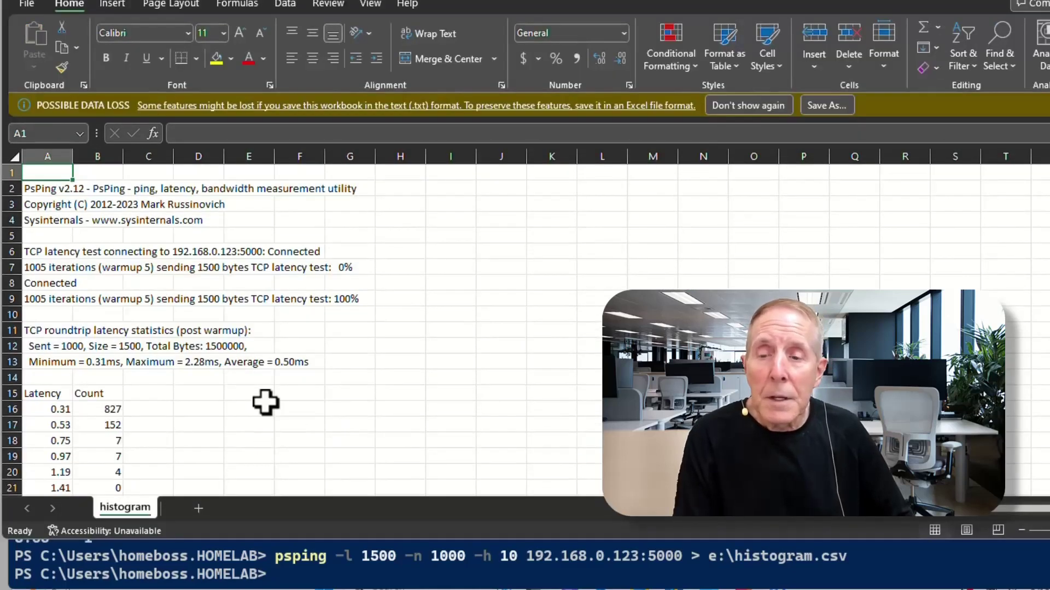
- Select the Latency and Count table A15:B25 and open Insert's statistic chart types
scroll(306, 387, down, 4)
scroll(306, 387, up, 1)
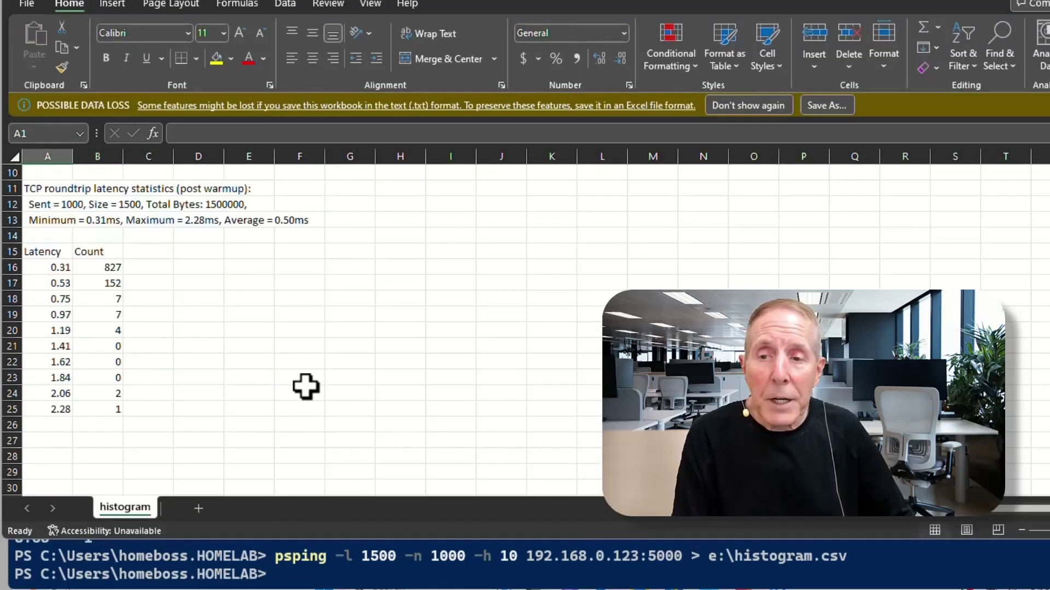
drag(44, 254, 94, 413)
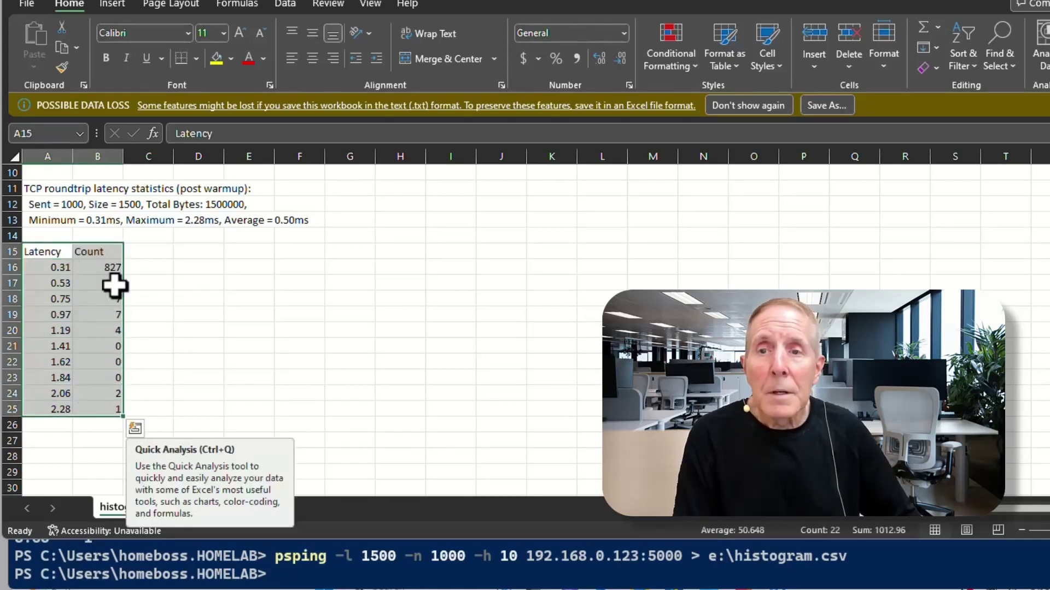
click(121, 8)
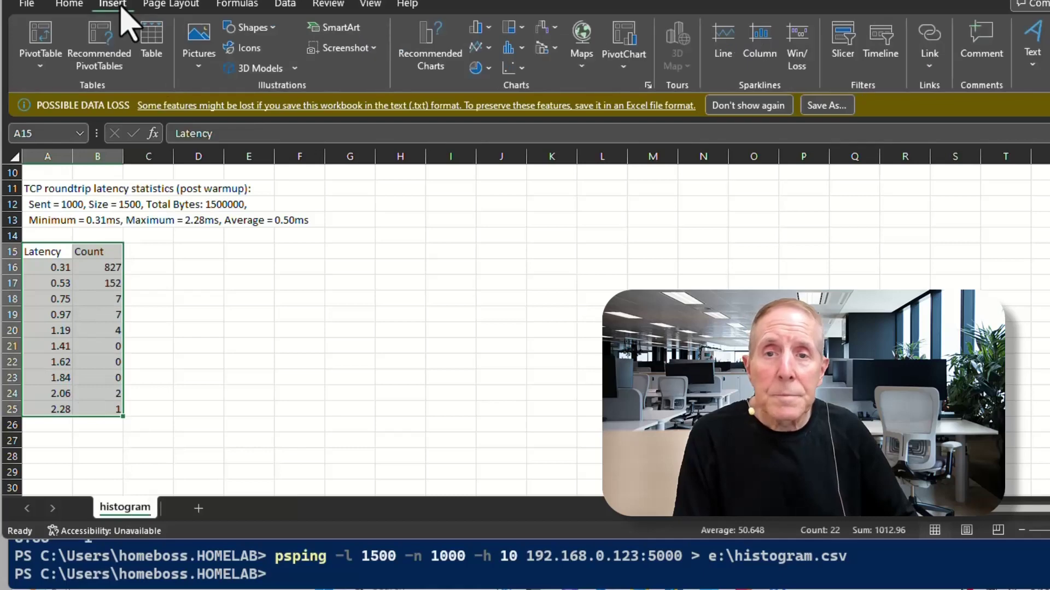
click(509, 49)
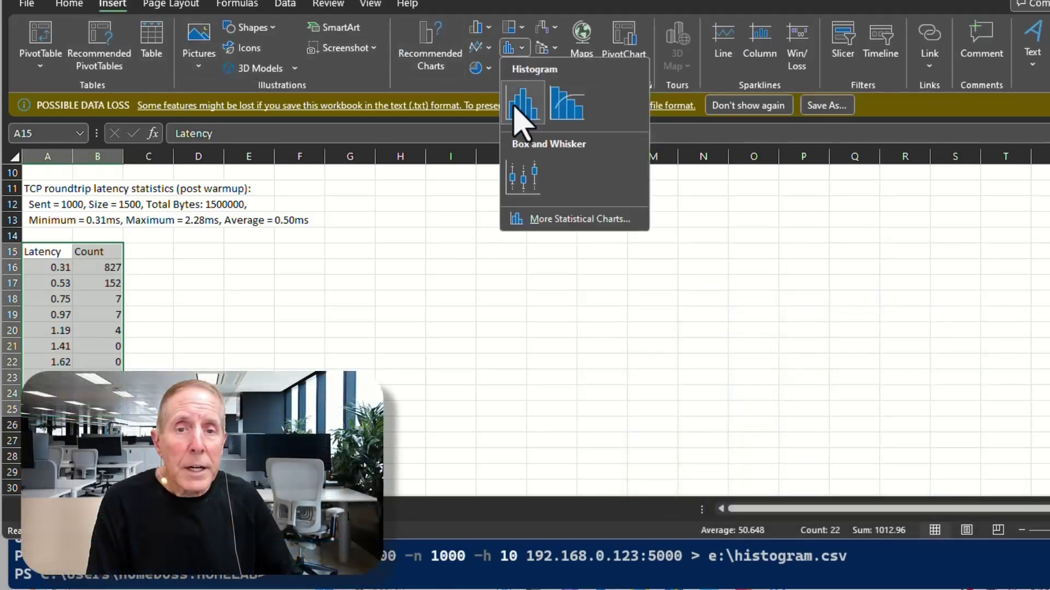
click(521, 113)
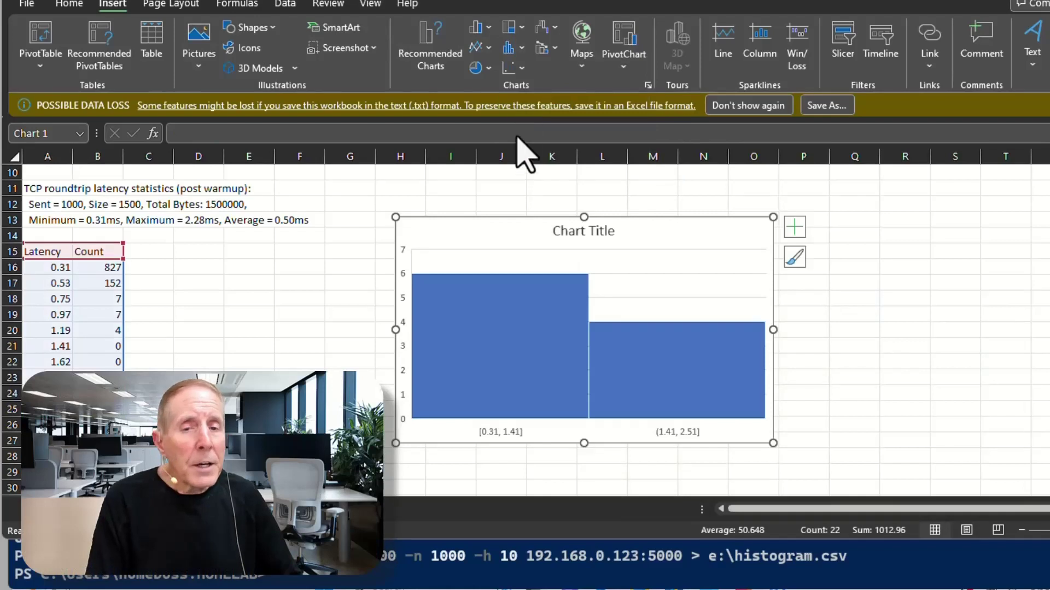